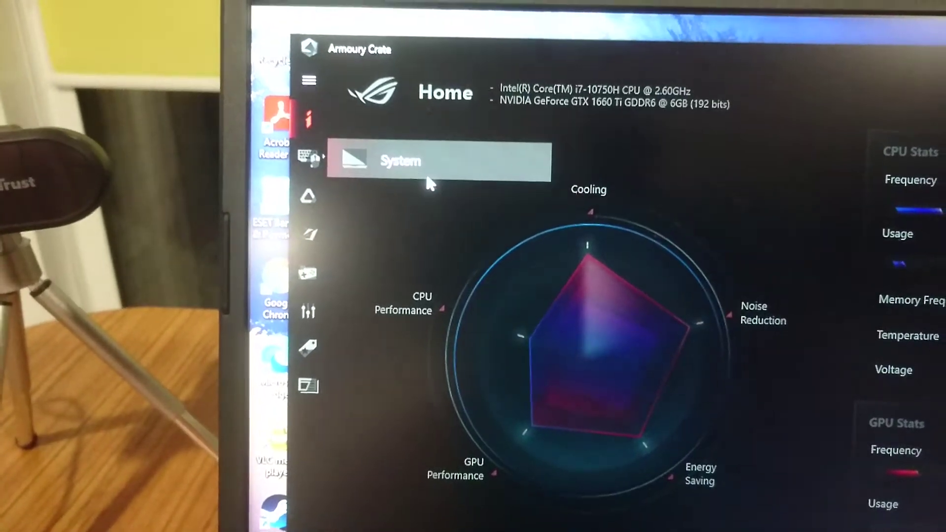
Step: Open Armoury Crate's System page from the sidebar, landing on its Memory tab
click(426, 178)
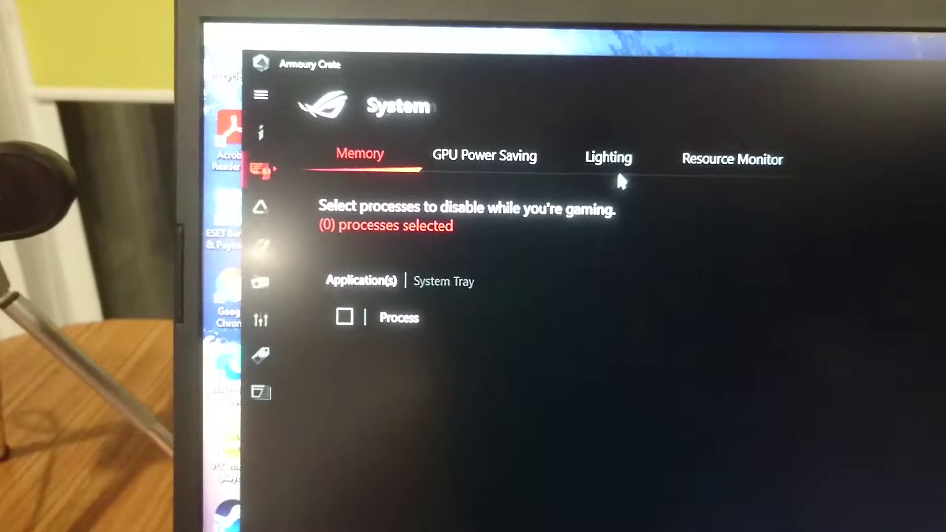